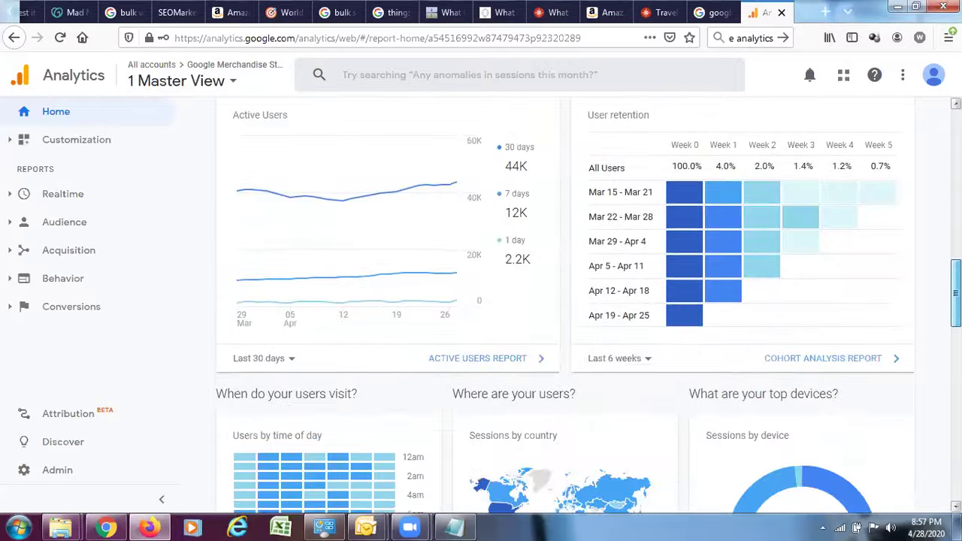
- Look over the Google Analytics home dashboard's user and acquisition charts, and expand the Realtime reports
{"action": "scroll", "coordinate": [564, 300], "scroll_direction": "up", "scroll_amount": 12}
{"action": "scroll", "coordinate": [481, 301], "scroll_direction": "down", "scroll_amount": 10}
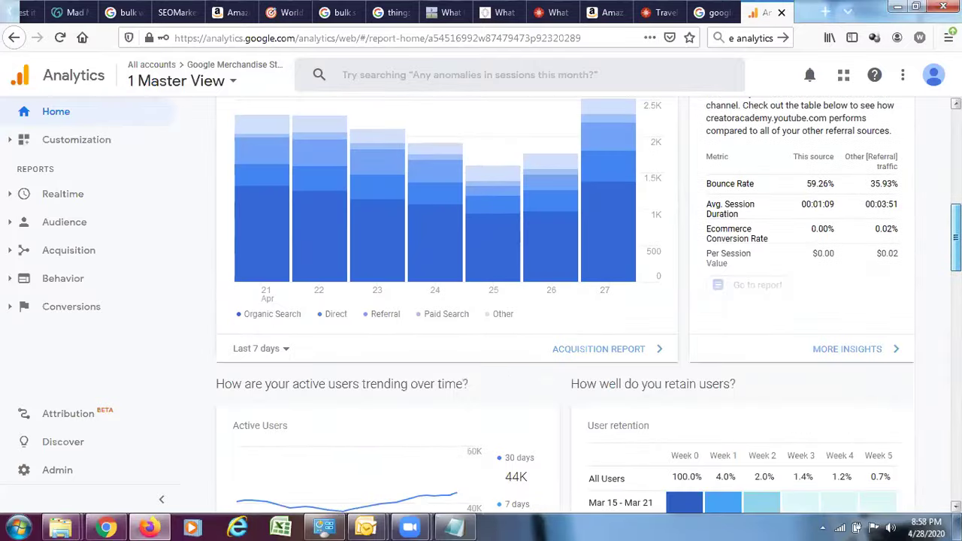
{"action": "scroll", "coordinate": [481, 301], "scroll_direction": "up", "scroll_amount": 4}
{"action": "left_click", "coordinate": [76, 194]}
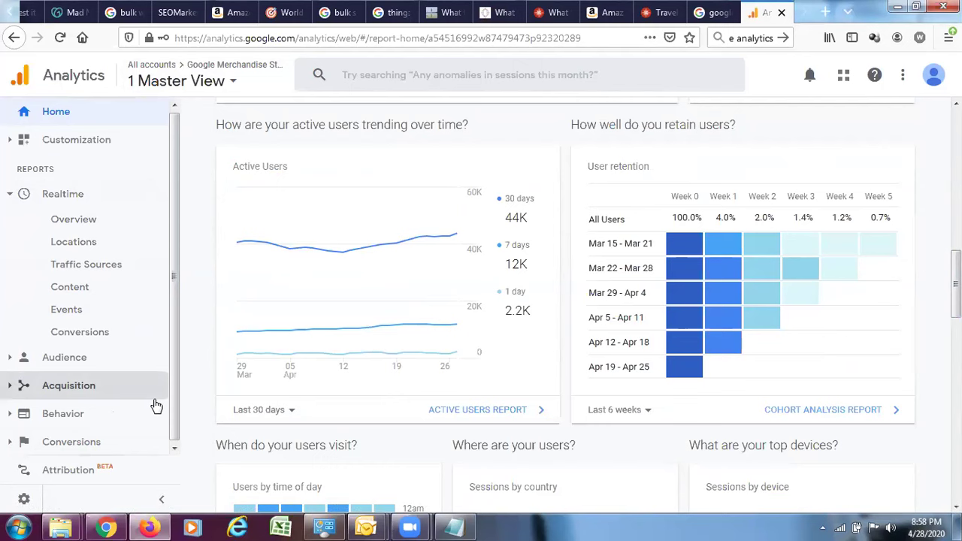
{"action": "left_click", "coordinate": [710, 12]}
{"action": "left_click", "coordinate": [222, 207]}
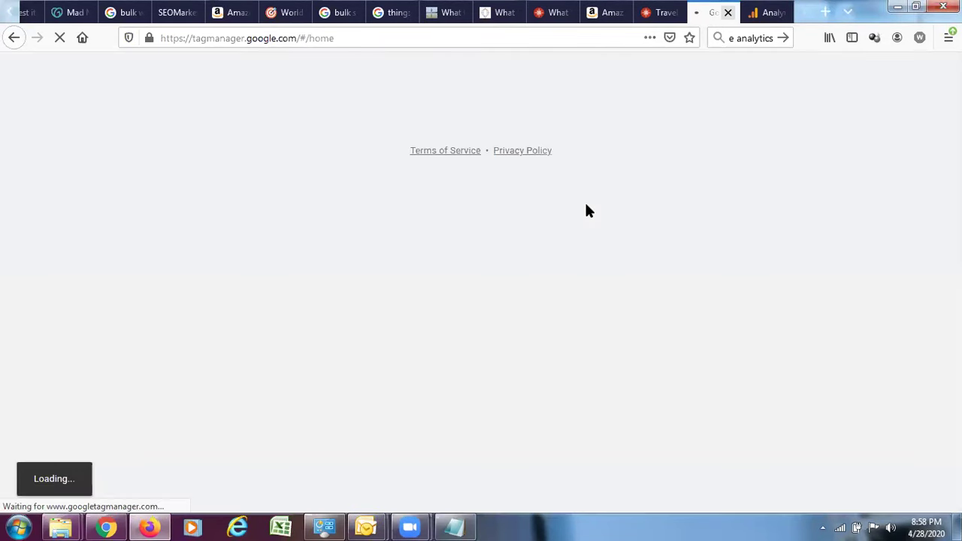
{"action": "left_click", "coordinate": [466, 526]}
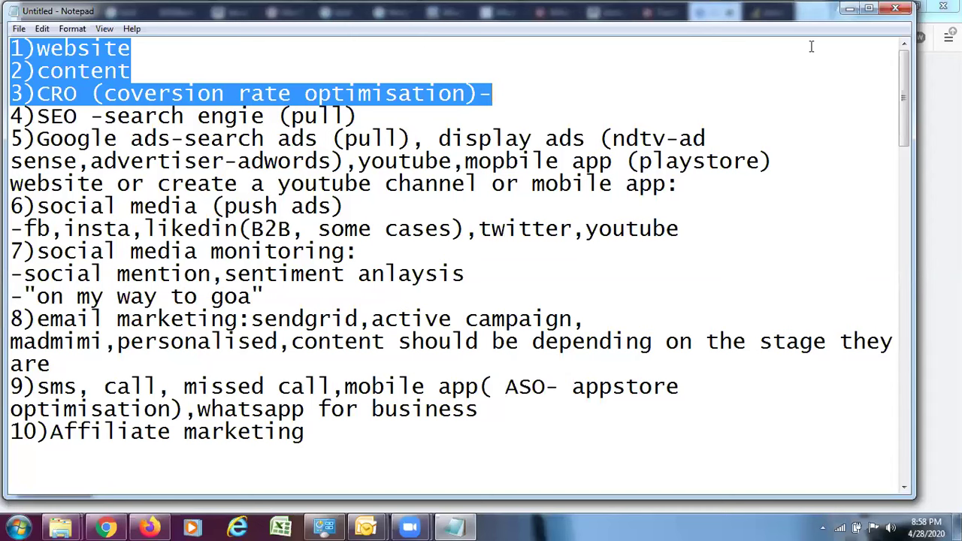
{"action": "left_click", "coordinate": [148, 526]}
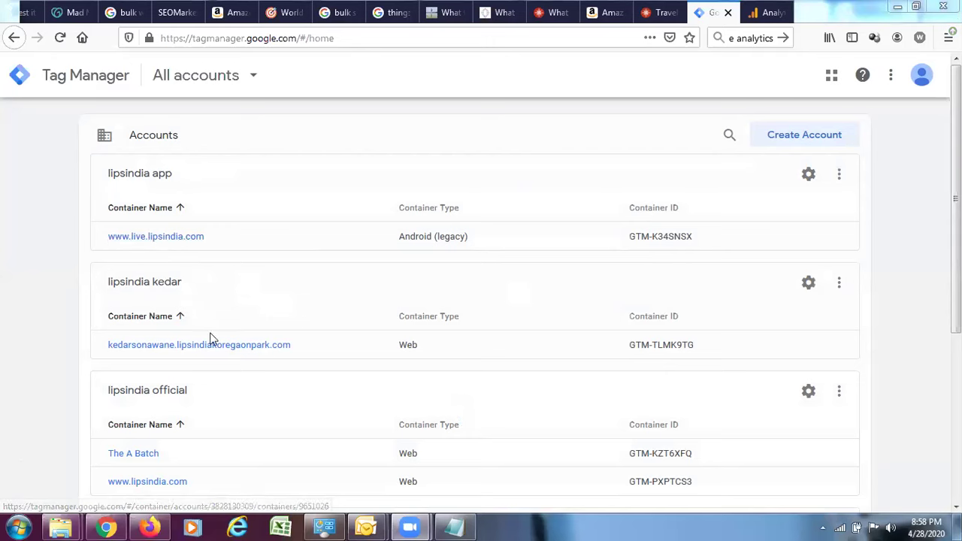
{"action": "left_click", "coordinate": [149, 483]}
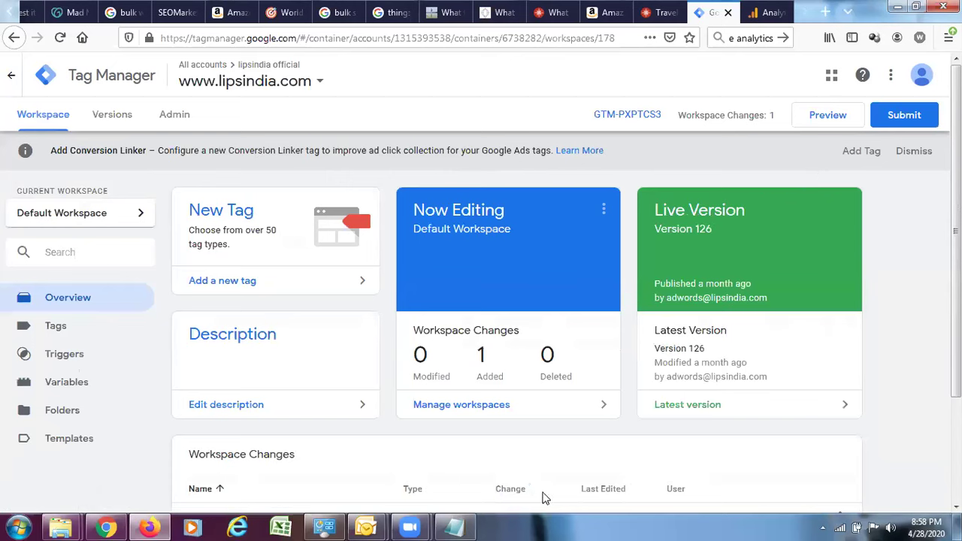
- Switch to the Notepad notes and highlight items 4 to 8, from SEO through email marketing
{"action": "left_click", "coordinate": [456, 525]}
{"action": "left_click", "coordinate": [254, 186]}
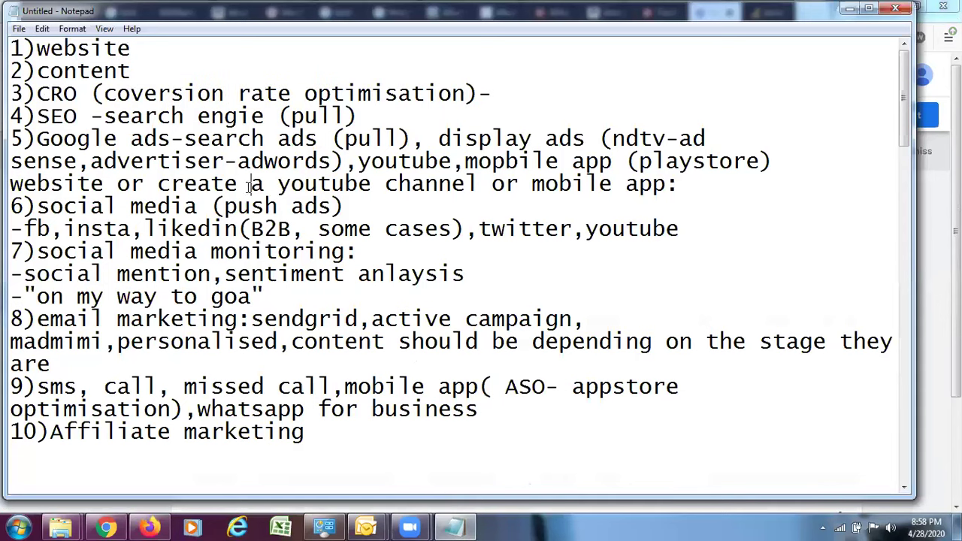
{"action": "left_click_drag", "start_coordinate": [11, 116], "coordinate": [151, 352]}
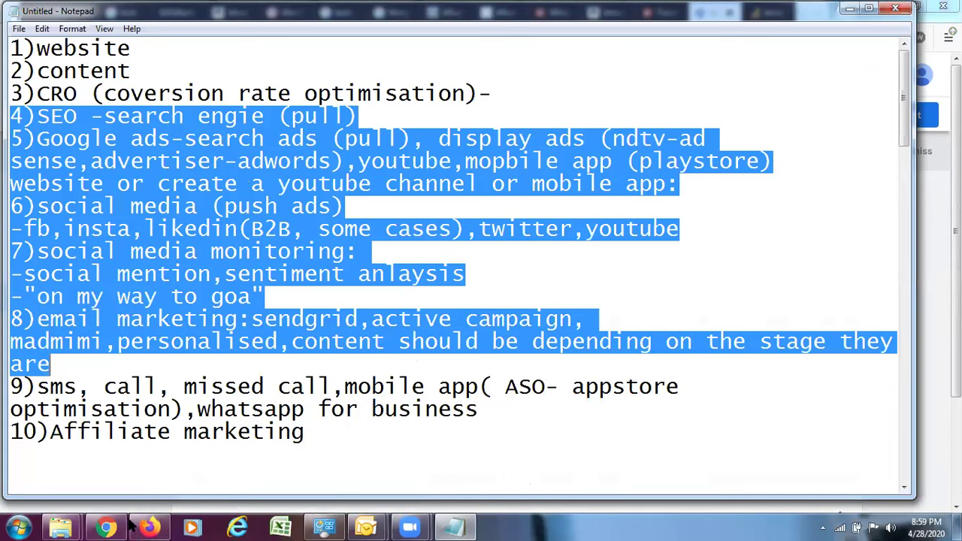
- Switch to Firefox and open smartlook.com in a new tab
{"action": "mouse_move", "coordinate": [114, 526]}
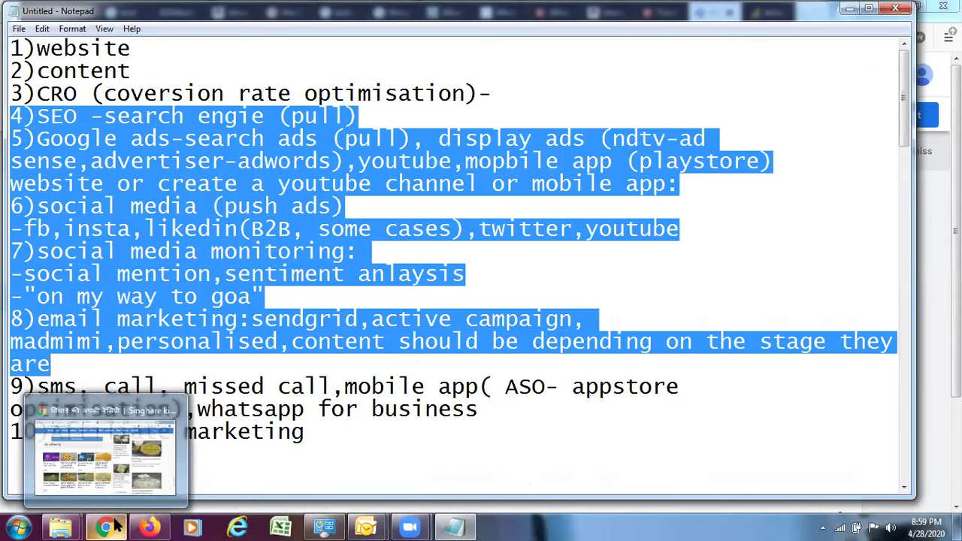
{"action": "left_click", "coordinate": [151, 526]}
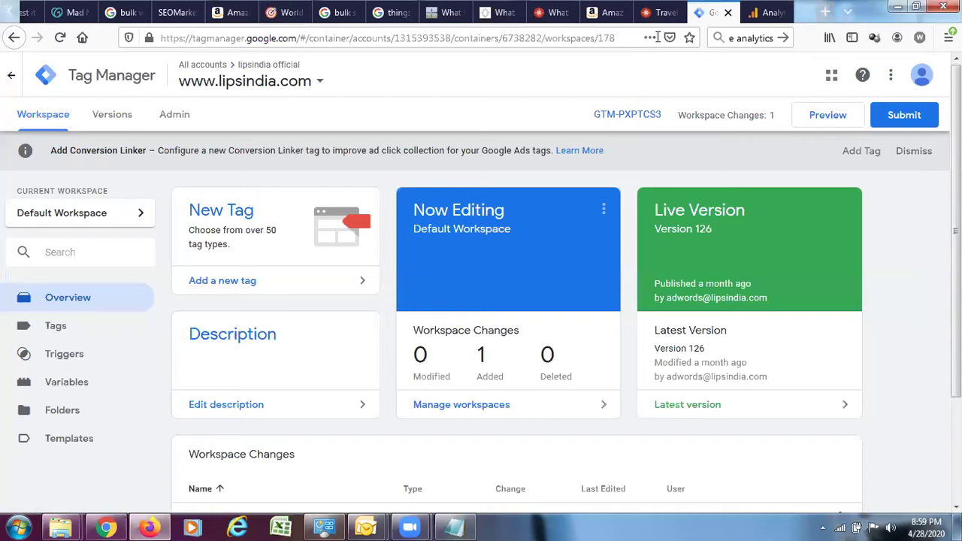
{"action": "key", "text": "ctrl+t"}
{"action": "type", "text": "s"}
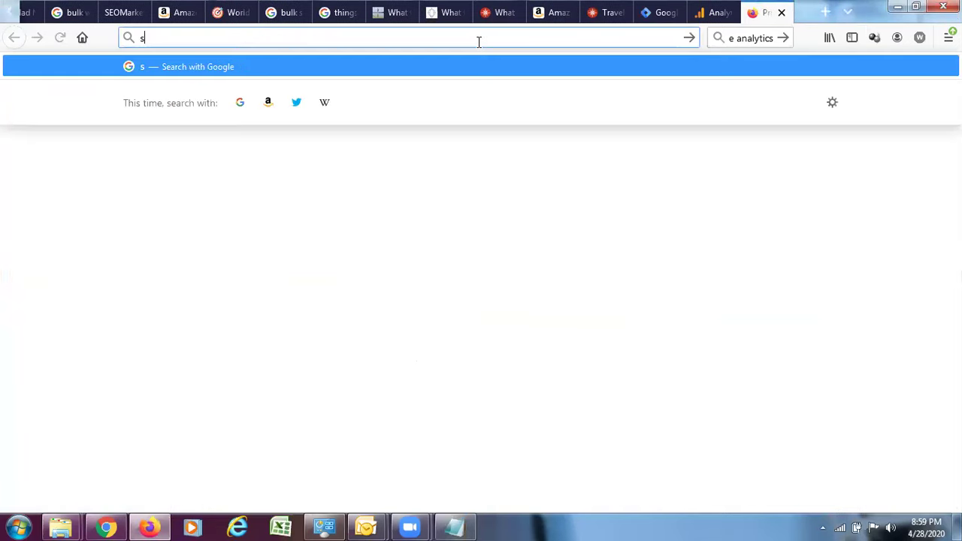
{"action": "type", "text": "martlook.com"}
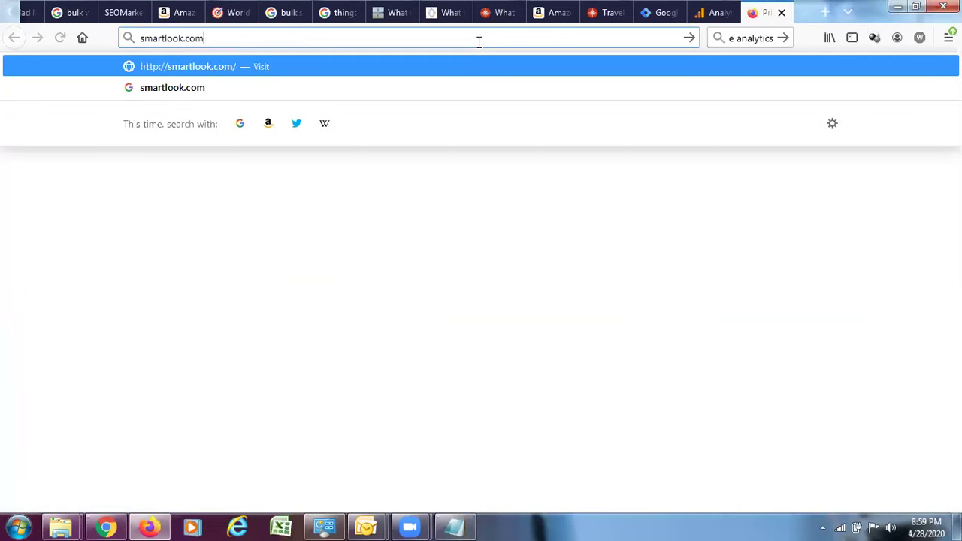
{"action": "key", "text": "Return"}
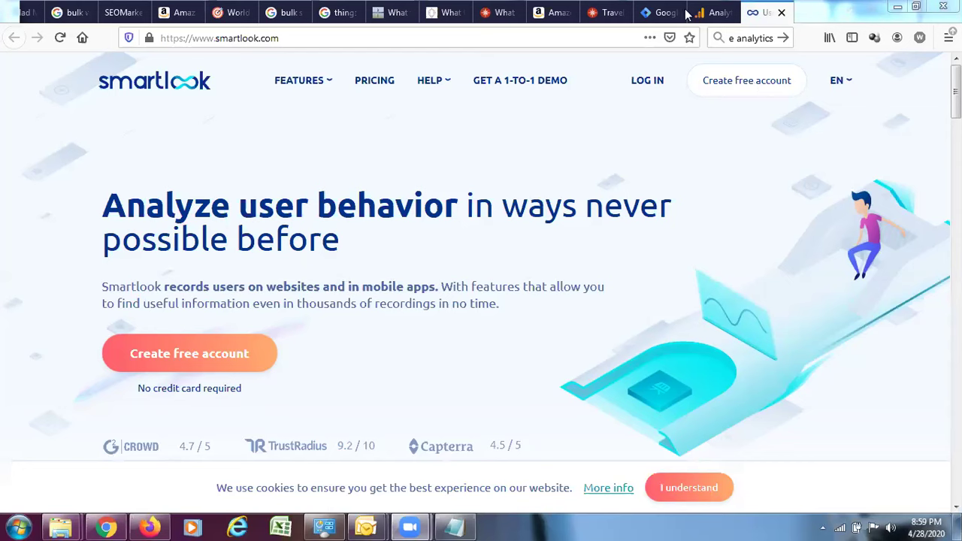
- Return to Notepad and add the line "1000-no sales:" below the Affiliate marketing item, leaving blank lines between
{"action": "left_click", "coordinate": [455, 526]}
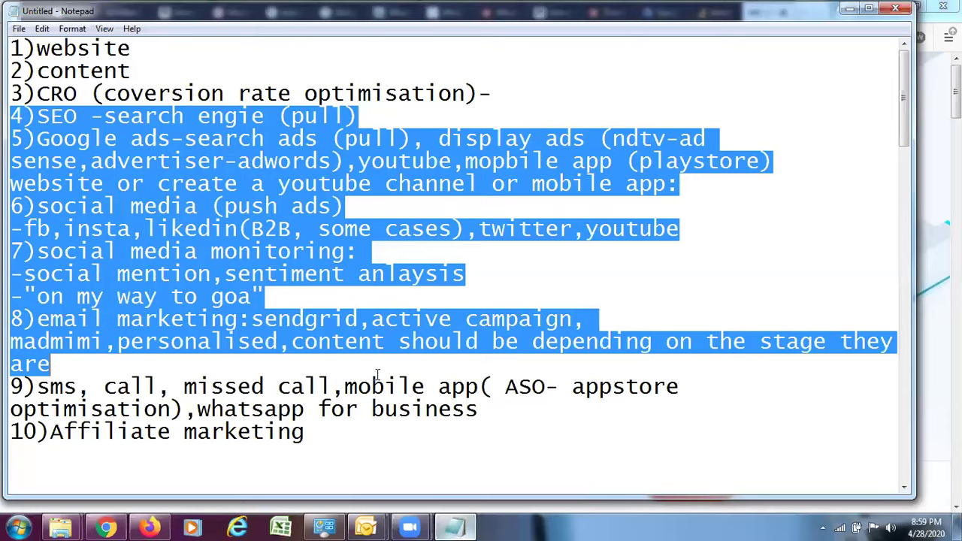
{"action": "left_click", "coordinate": [329, 447]}
{"action": "key", "text": "Return"}
{"action": "key", "text": "Return"}
{"action": "type", "text": "1"}
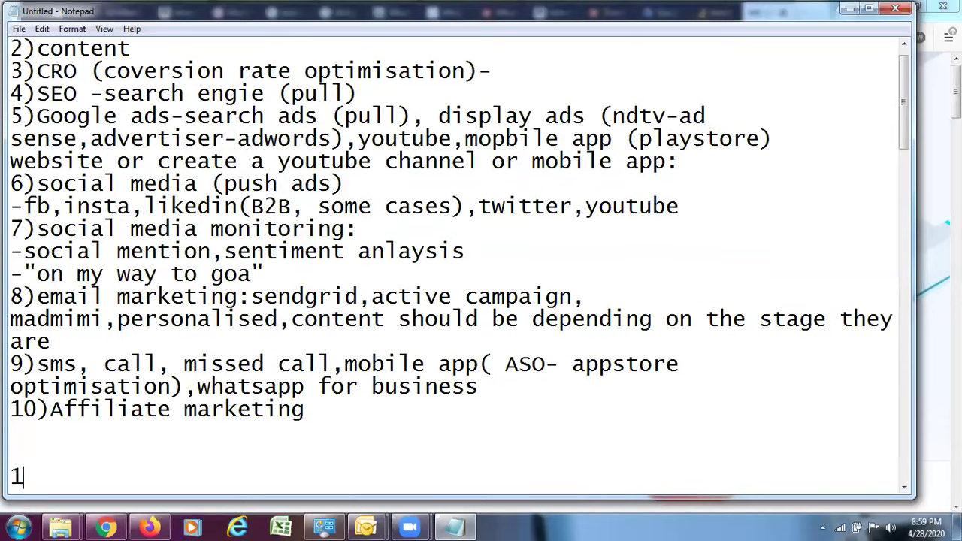
{"action": "type", "text": "000-"}
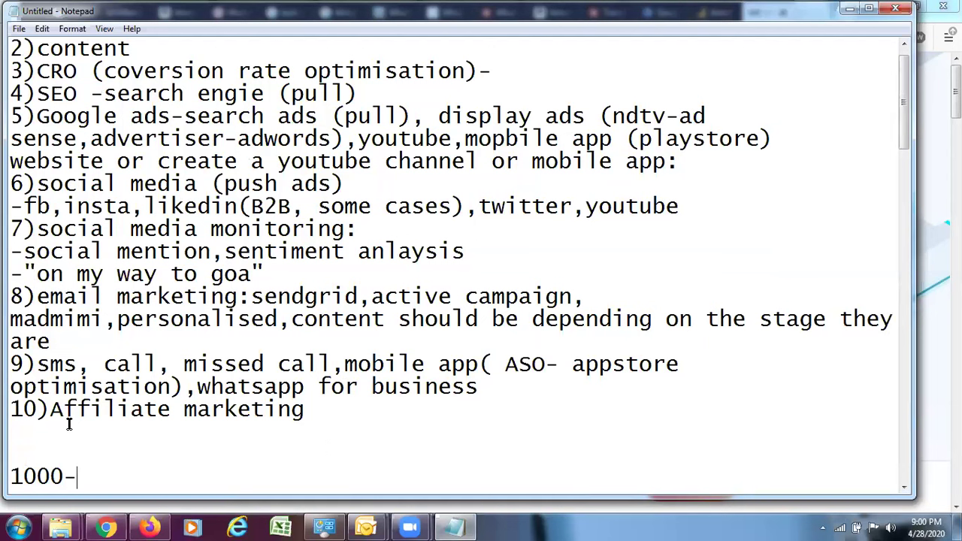
{"action": "type", "text": "no sales:"}
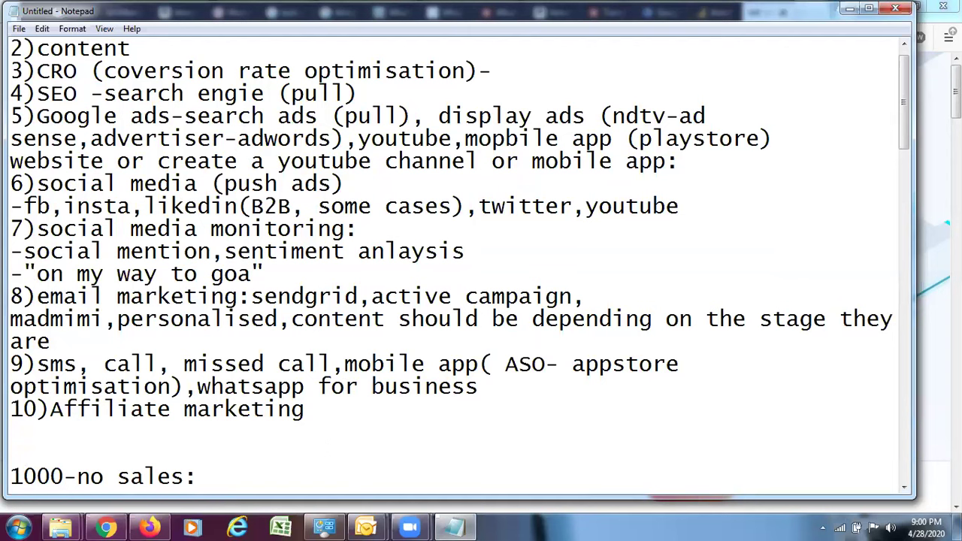
- Highlight items 5 to 8 in the notes, and afterward highlight items 1 to 3 covering website, content and CRO
{"action": "left_click_drag", "start_coordinate": [11, 117], "coordinate": [64, 341]}
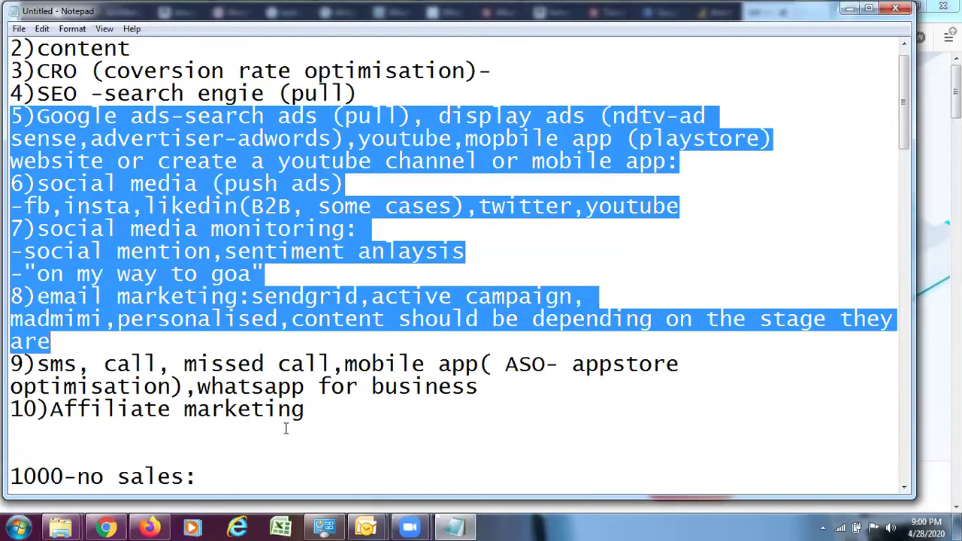
{"action": "left_click", "coordinate": [234, 479]}
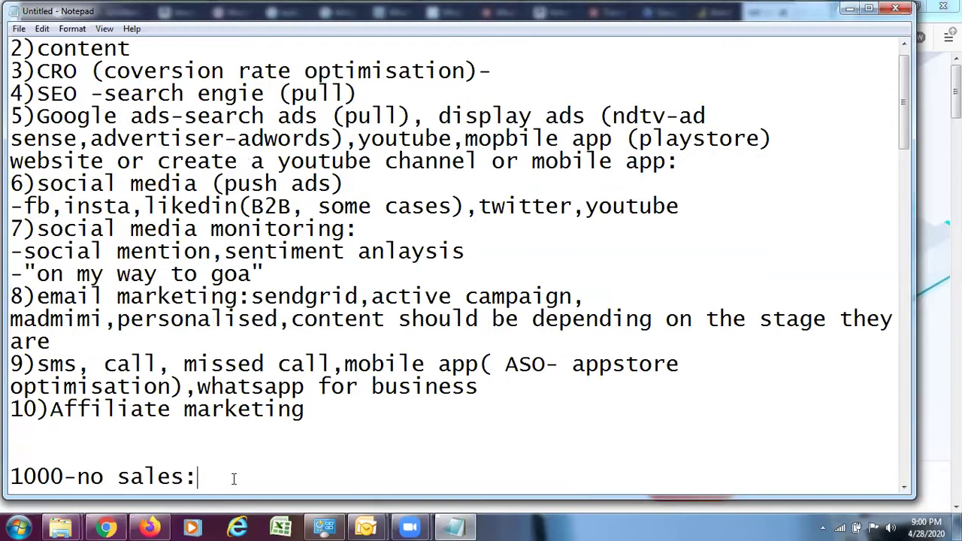
{"action": "scroll", "coordinate": [173, 285], "scroll_direction": "up", "scroll_amount": 1}
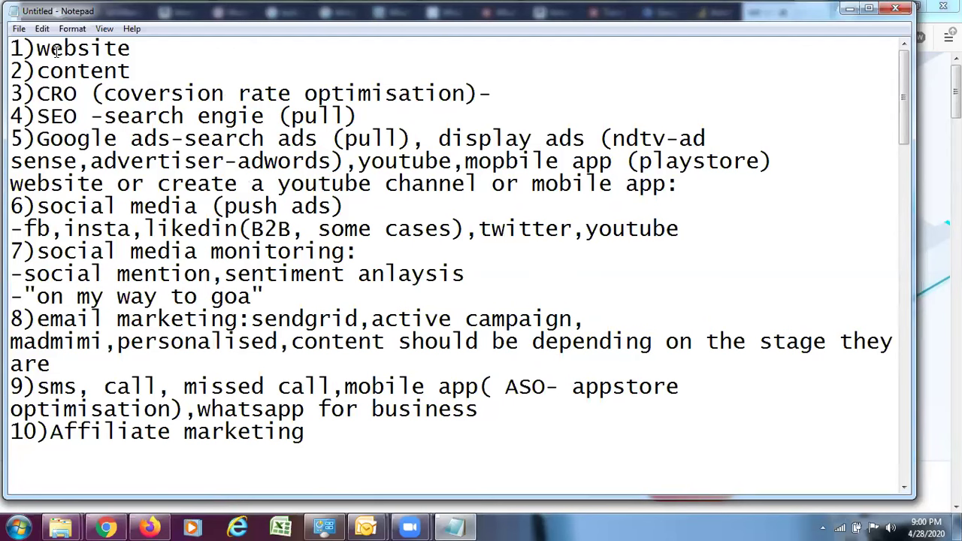
{"action": "left_click_drag", "start_coordinate": [10, 49], "coordinate": [517, 88]}
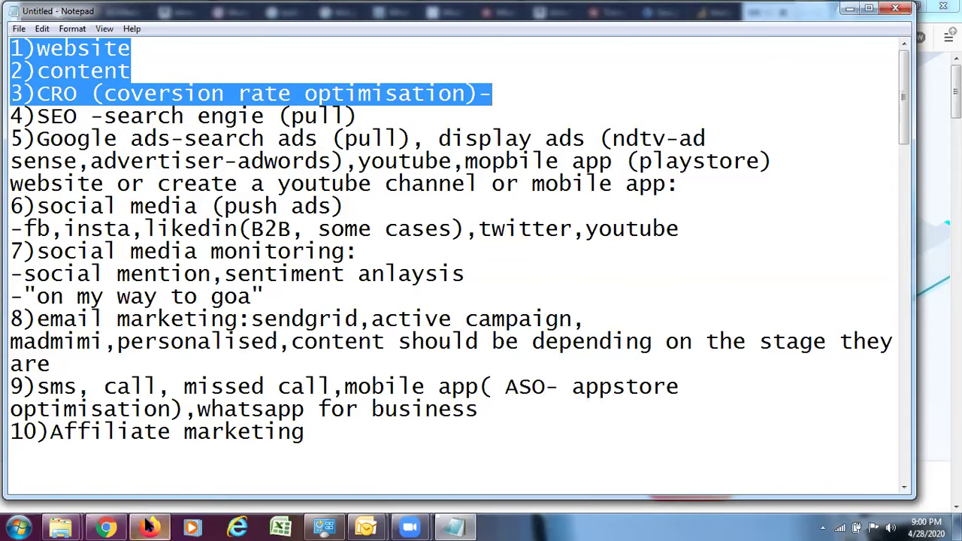
{"action": "mouse_move", "coordinate": [140, 521]}
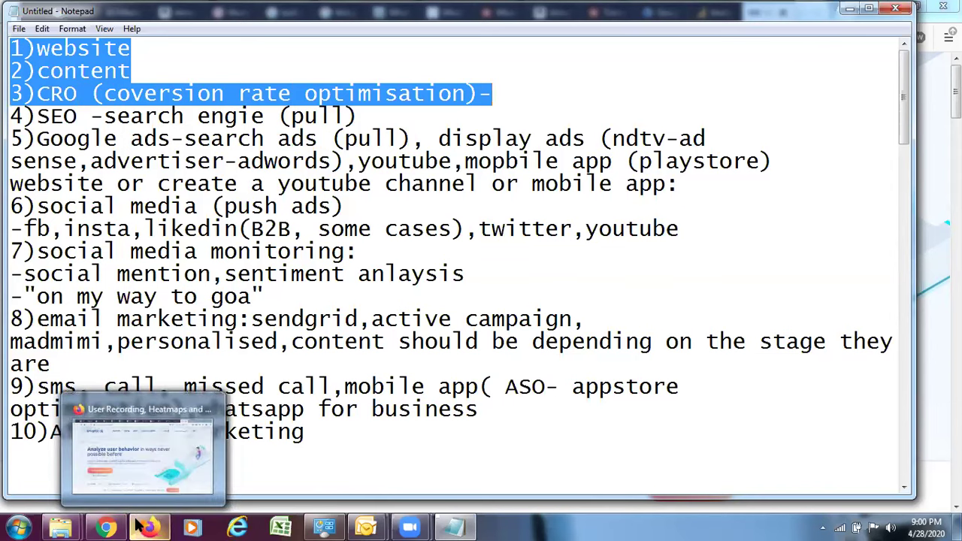
{"action": "left_click", "coordinate": [106, 528]}
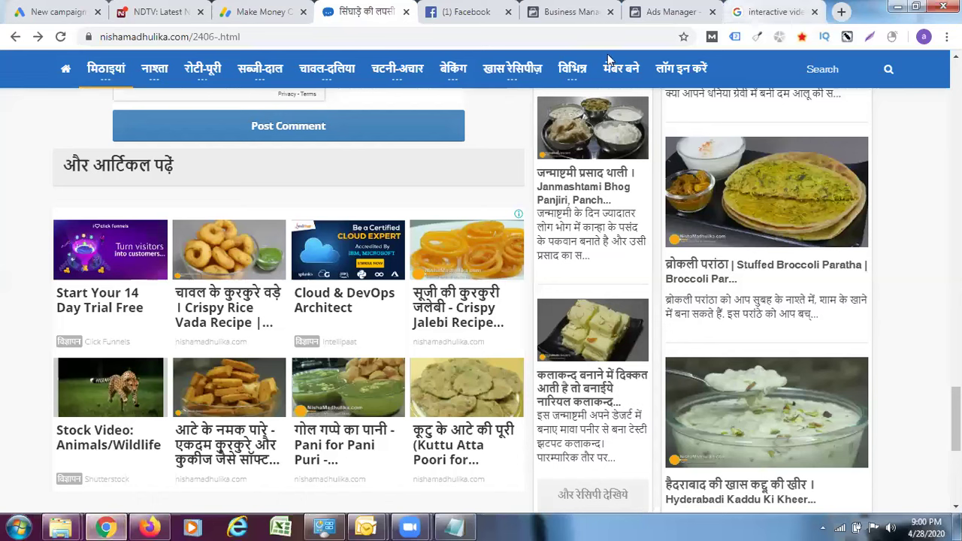
{"action": "left_click", "coordinate": [136, 526]}
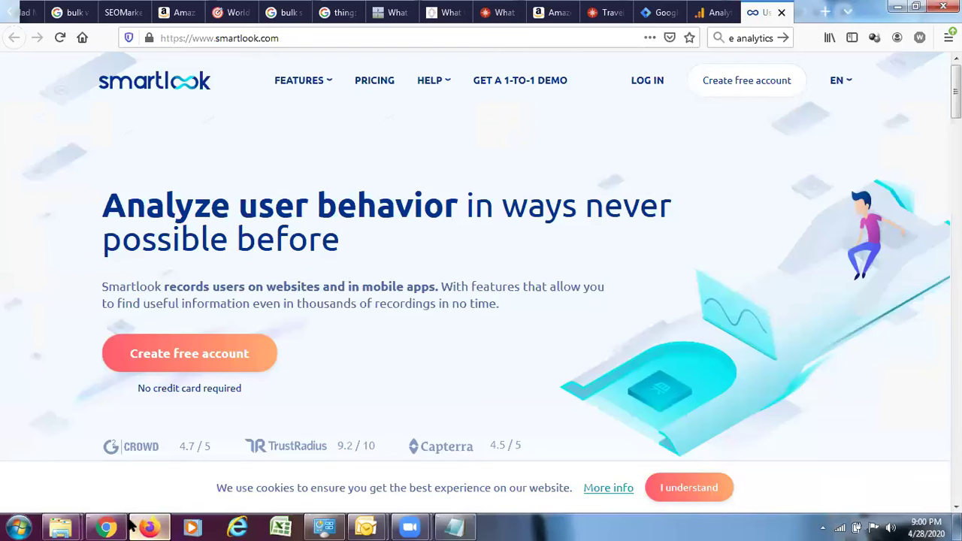
{"action": "left_click", "coordinate": [662, 12]}
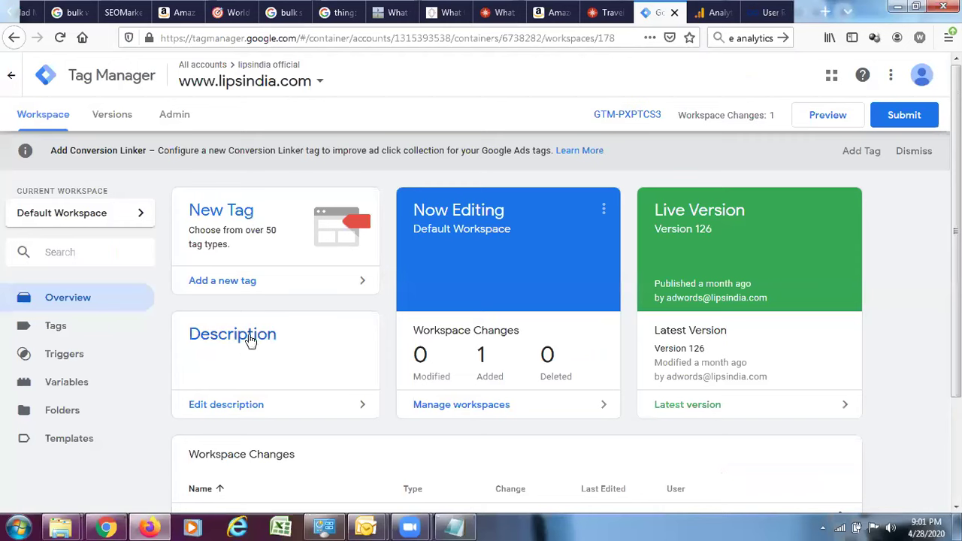
{"action": "left_click", "coordinate": [72, 330]}
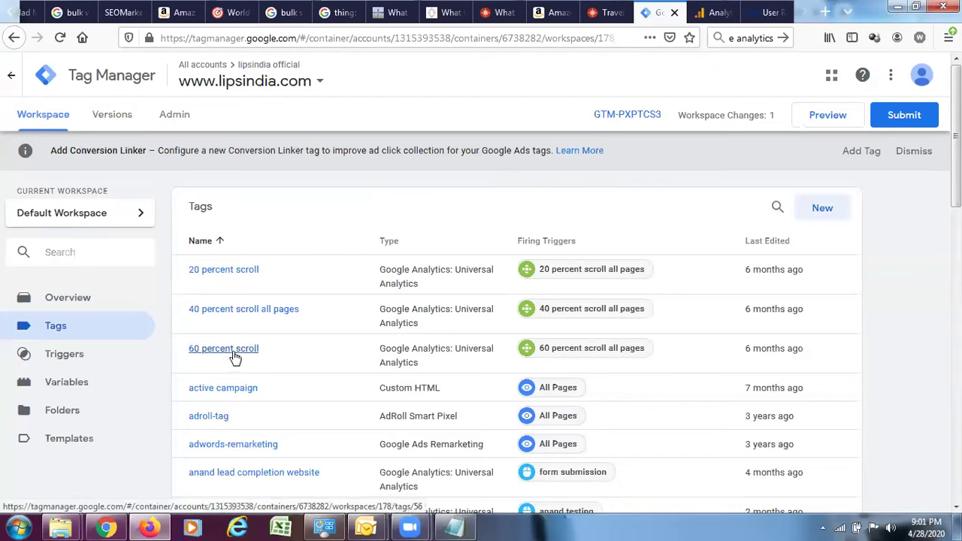
{"action": "scroll", "coordinate": [232, 364], "scroll_direction": "down", "scroll_amount": 10}
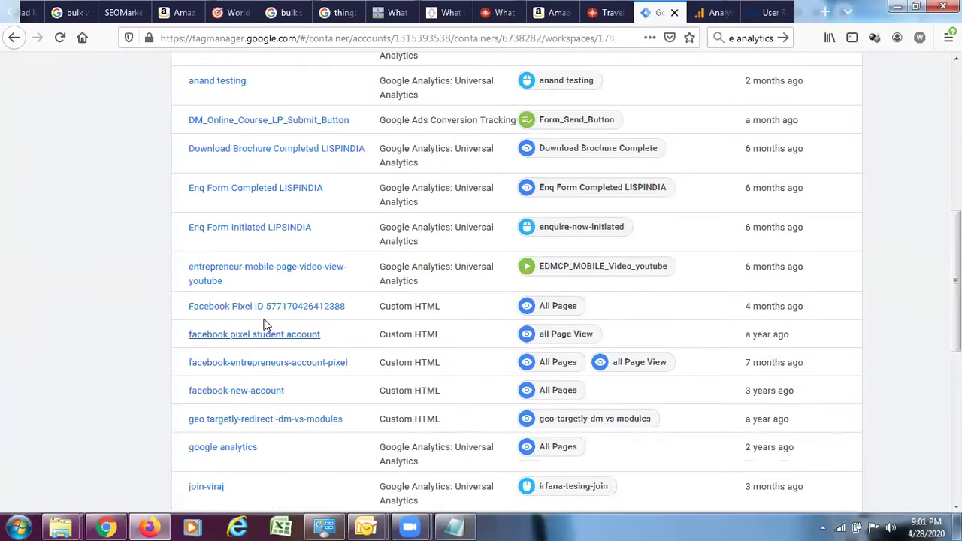
{"action": "scroll", "coordinate": [264, 323], "scroll_direction": "down", "scroll_amount": 10}
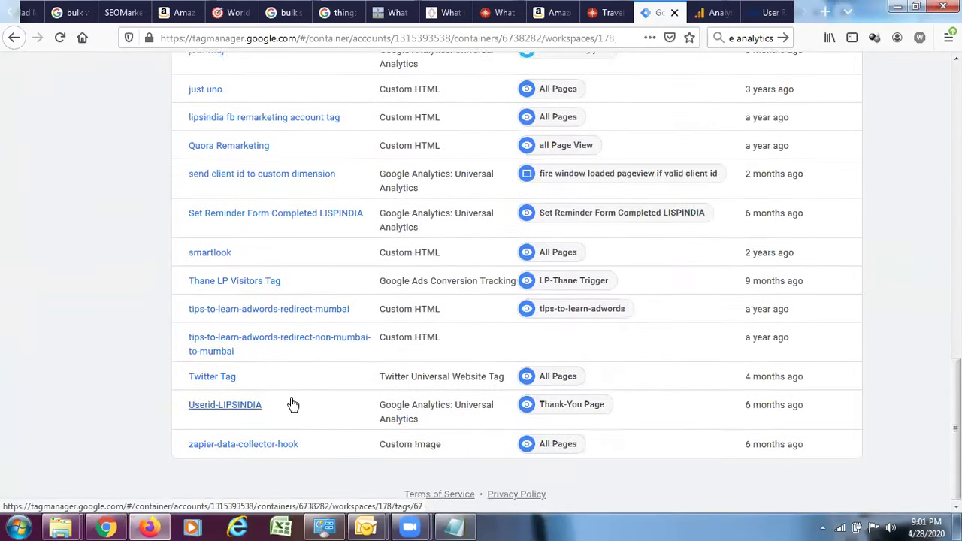
{"action": "scroll", "coordinate": [289, 402], "scroll_direction": "up", "scroll_amount": 7}
{"action": "scroll", "coordinate": [289, 405], "scroll_direction": "up", "scroll_amount": 8}
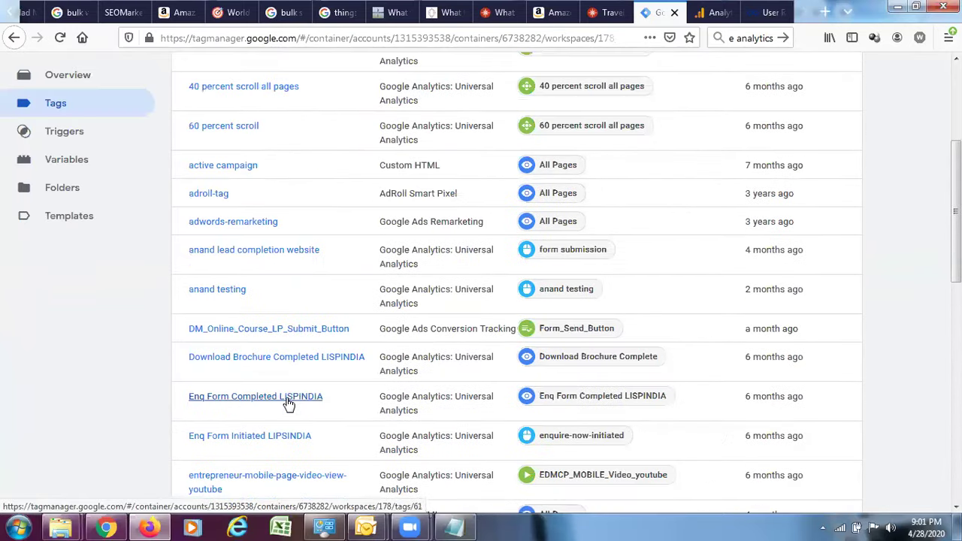
{"action": "scroll", "coordinate": [290, 402], "scroll_direction": "up", "scroll_amount": 2}
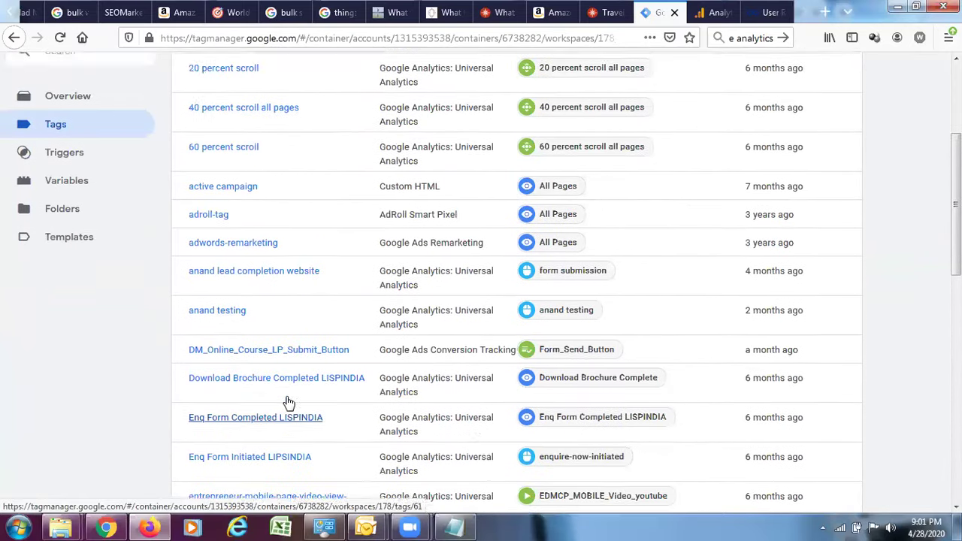
{"action": "scroll", "coordinate": [290, 402], "scroll_direction": "down", "scroll_amount": 15}
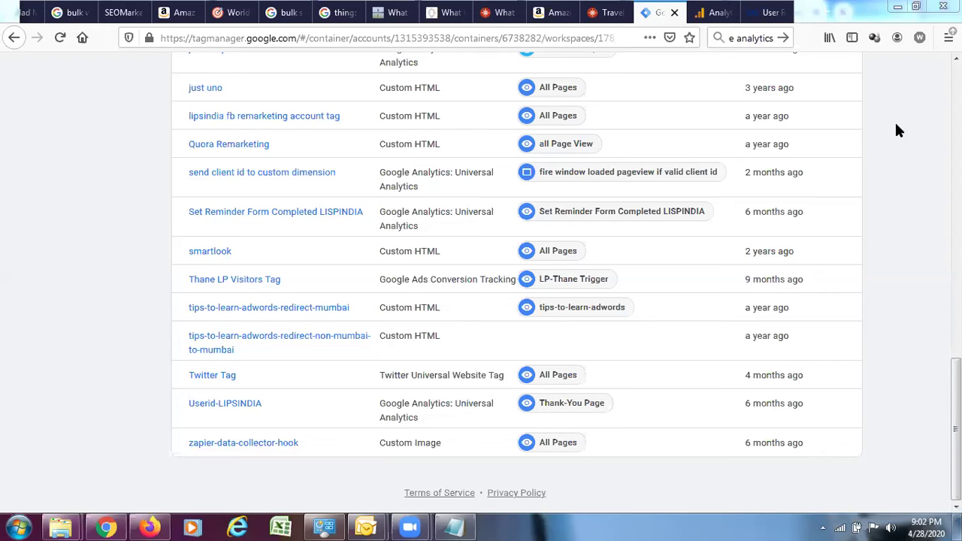
- Switch to the Smartlook website and examine the session recording demo on its home page
{"action": "left_click", "coordinate": [768, 12]}
{"action": "scroll", "coordinate": [259, 201], "scroll_direction": "down", "scroll_amount": 5}
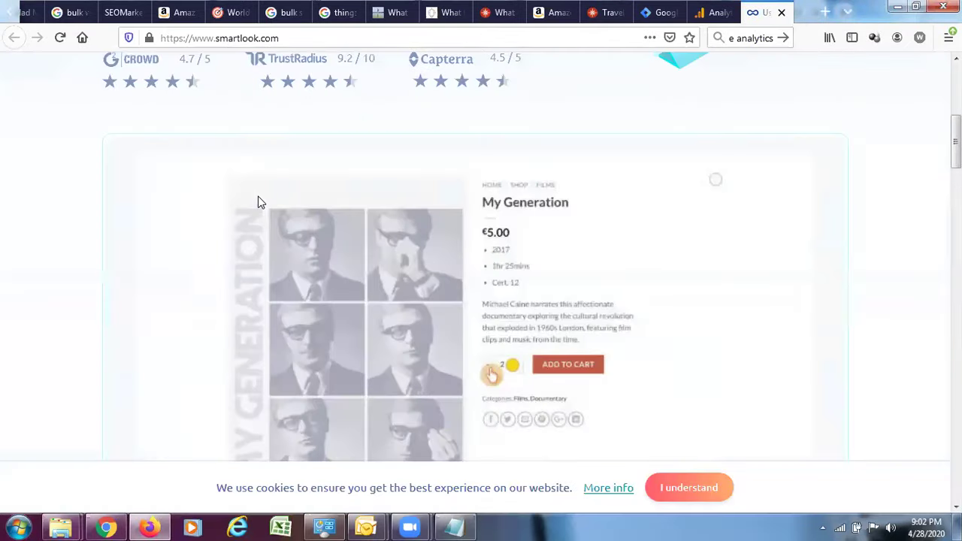
{"action": "scroll", "coordinate": [261, 195], "scroll_direction": "down", "scroll_amount": 5}
{"action": "scroll", "coordinate": [263, 203], "scroll_direction": "up", "scroll_amount": 5}
{"action": "scroll", "coordinate": [263, 202], "scroll_direction": "up", "scroll_amount": 6}
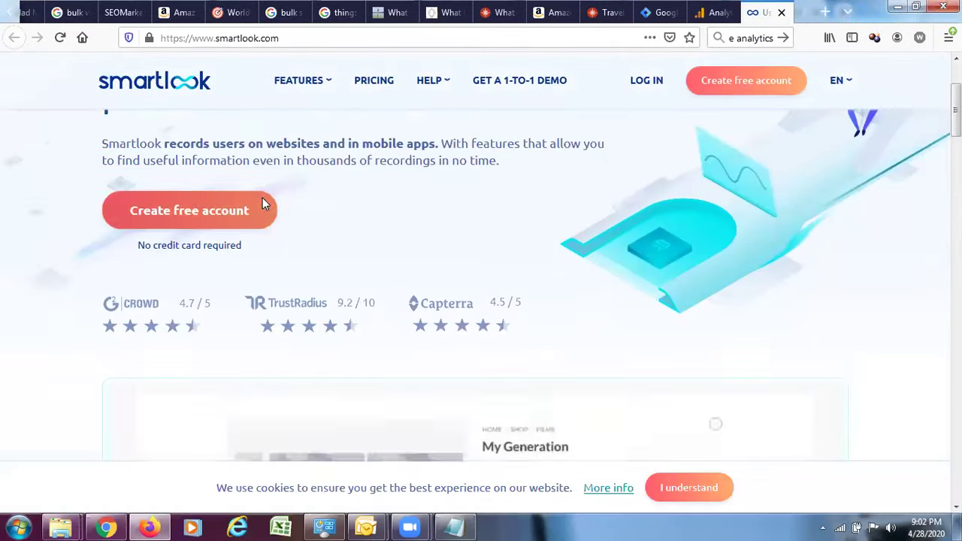
{"action": "scroll", "coordinate": [262, 202], "scroll_direction": "down", "scroll_amount": 5}
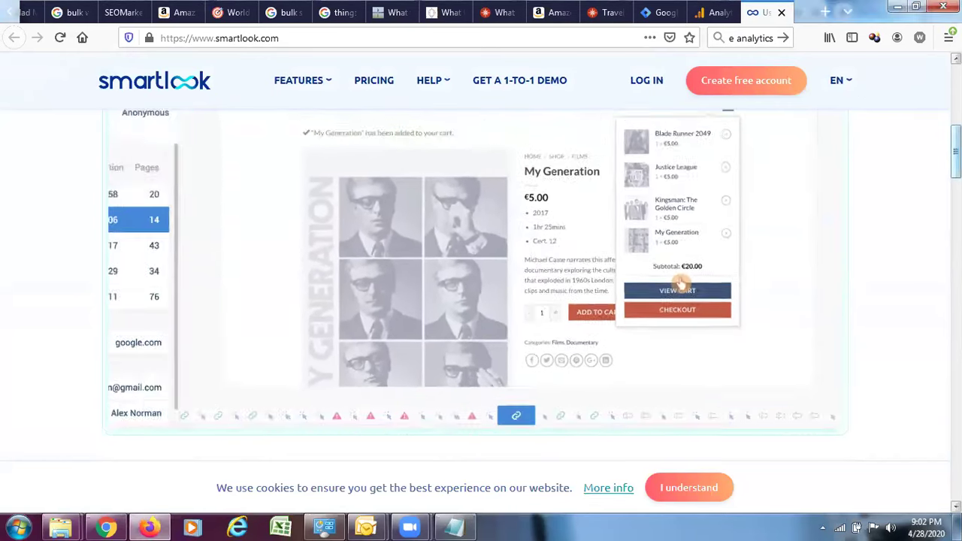
{"action": "scroll", "coordinate": [260, 128], "scroll_direction": "up", "scroll_amount": 6}
{"action": "scroll", "coordinate": [260, 128], "scroll_direction": "down", "scroll_amount": 7}
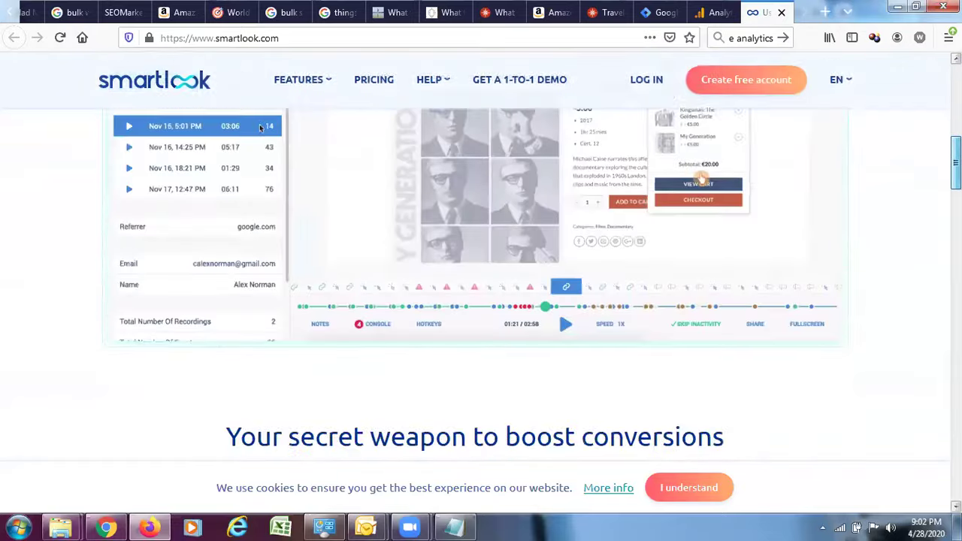
- Look through the rest of the Smartlook home page and switch to Google Analytics to examine the active users and user retention reports
{"action": "scroll", "coordinate": [260, 128], "scroll_direction": "down", "scroll_amount": 10}
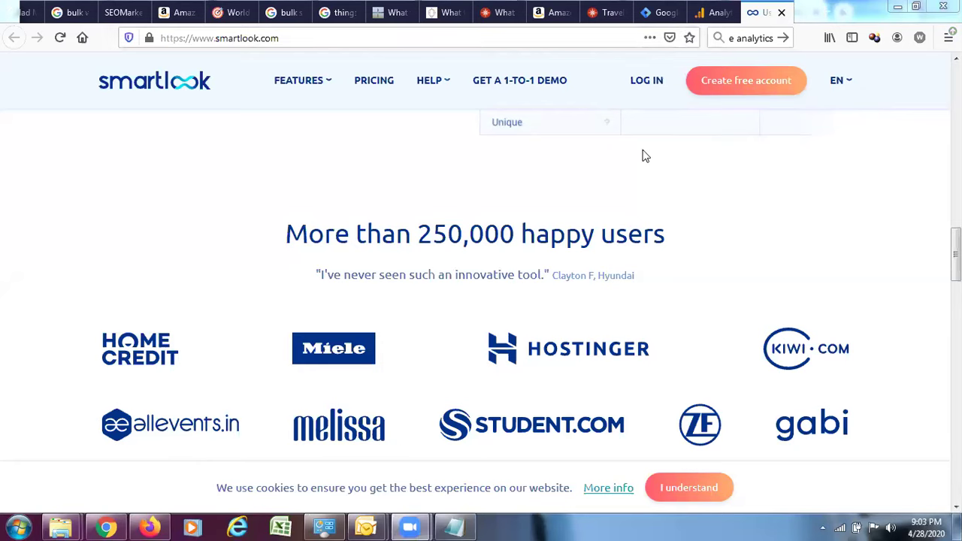
{"action": "left_click", "coordinate": [667, 15]}
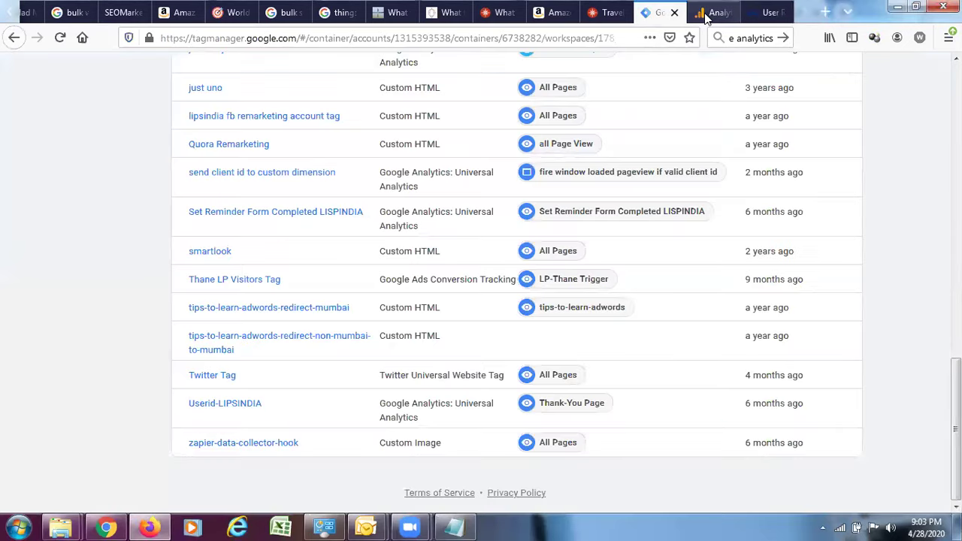
{"action": "left_click", "coordinate": [711, 13]}
{"action": "left_click", "coordinate": [667, 12]}
{"action": "left_click", "coordinate": [710, 13]}
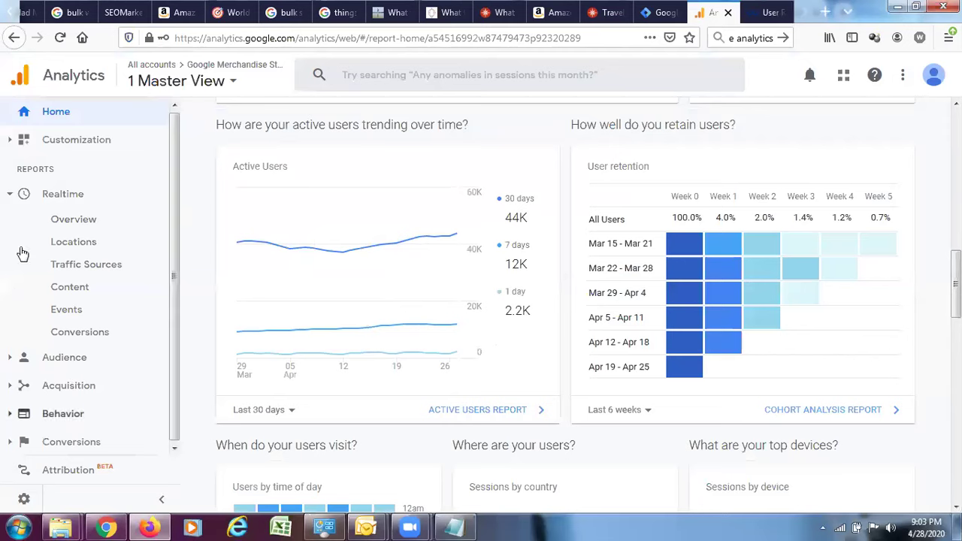
{"action": "scroll", "coordinate": [263, 339], "scroll_direction": "down", "scroll_amount": 5}
{"action": "scroll", "coordinate": [267, 334], "scroll_direction": "up", "scroll_amount": 5}
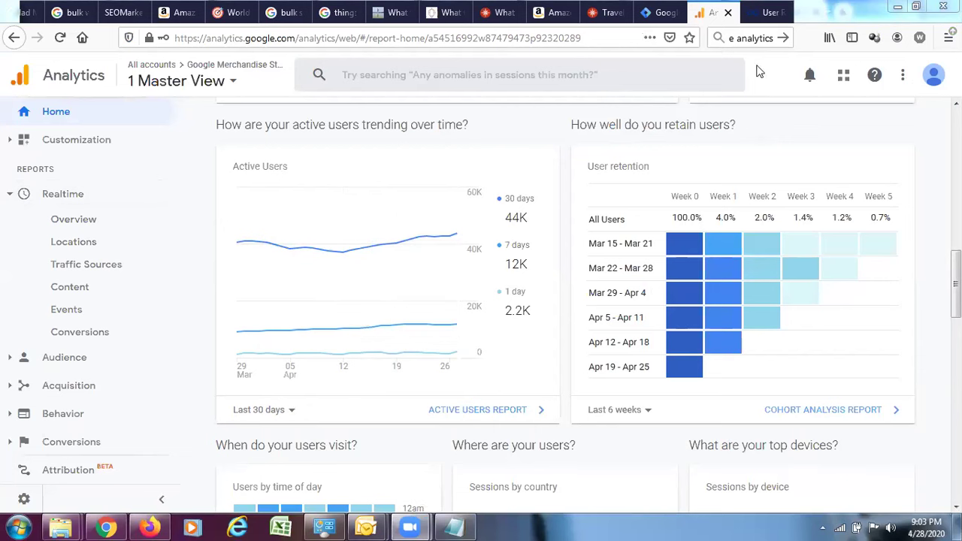
{"action": "left_click", "coordinate": [655, 12]}
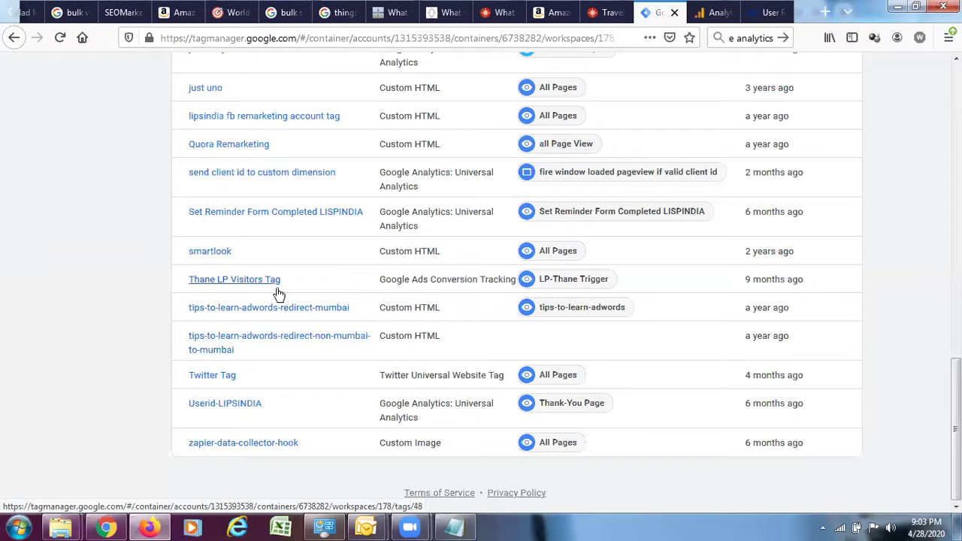
{"action": "scroll", "coordinate": [279, 294], "scroll_direction": "up", "scroll_amount": 15}
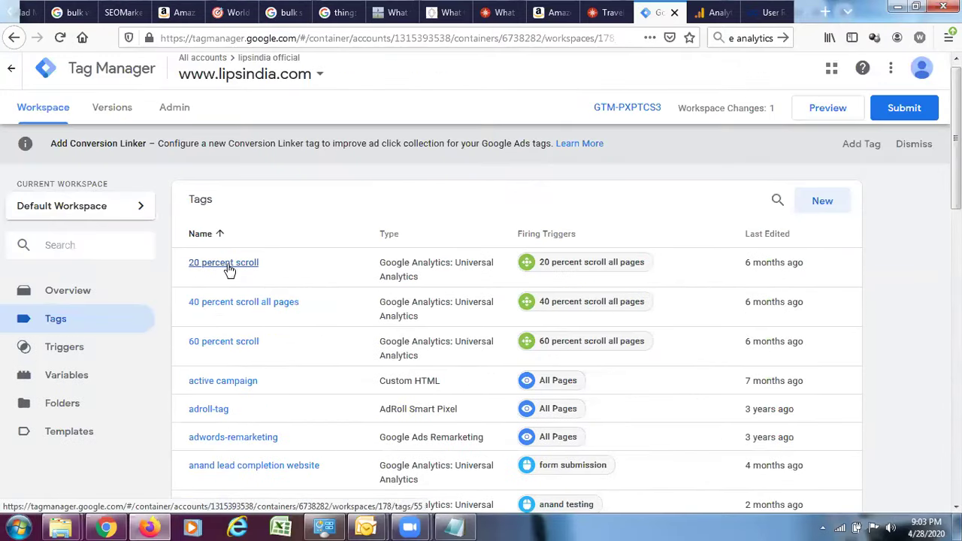